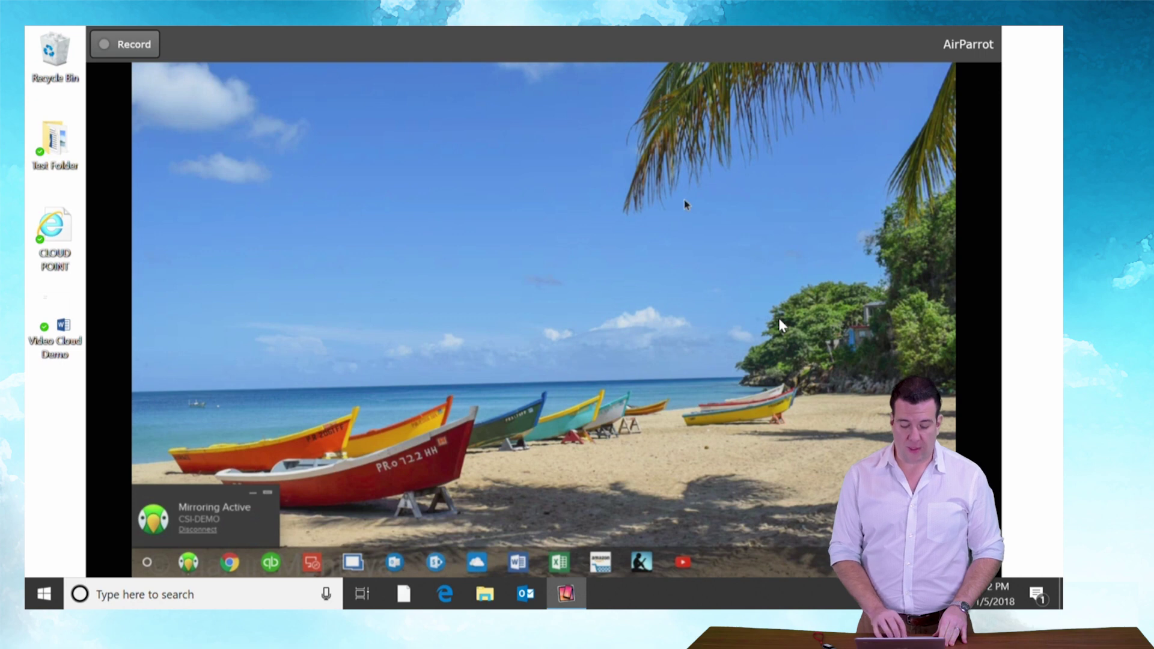
Step: Search Google in Chrome for 'chromebook recovery utility' and open its Chrome Web Store page
left_click(225, 564)
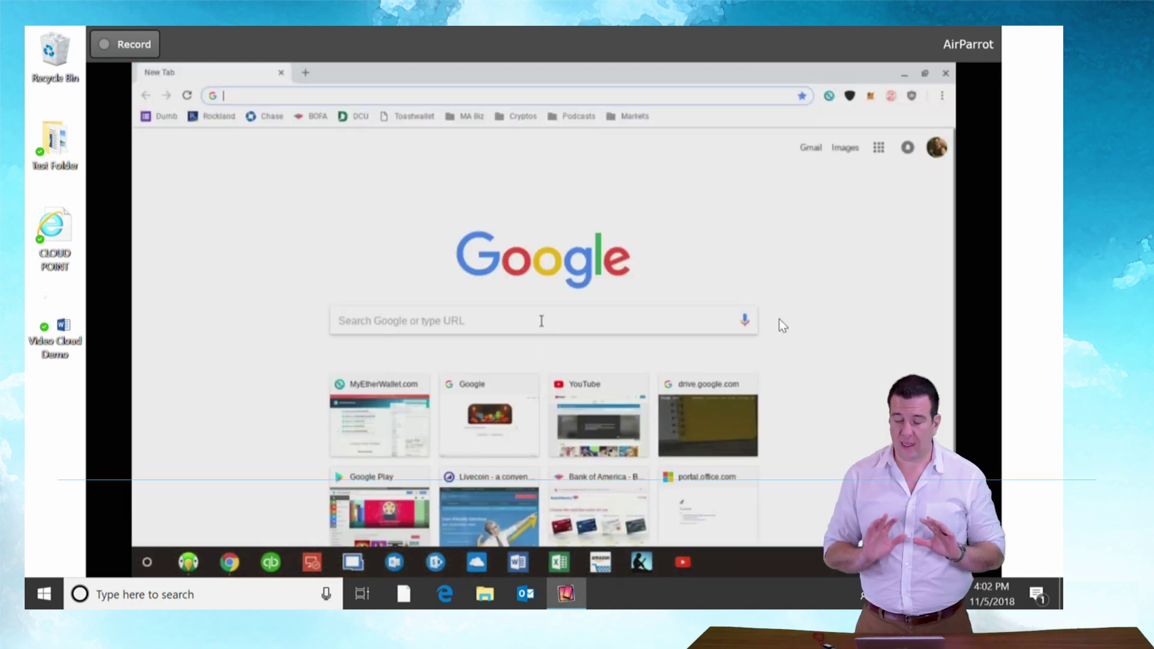
left_click(541, 321)
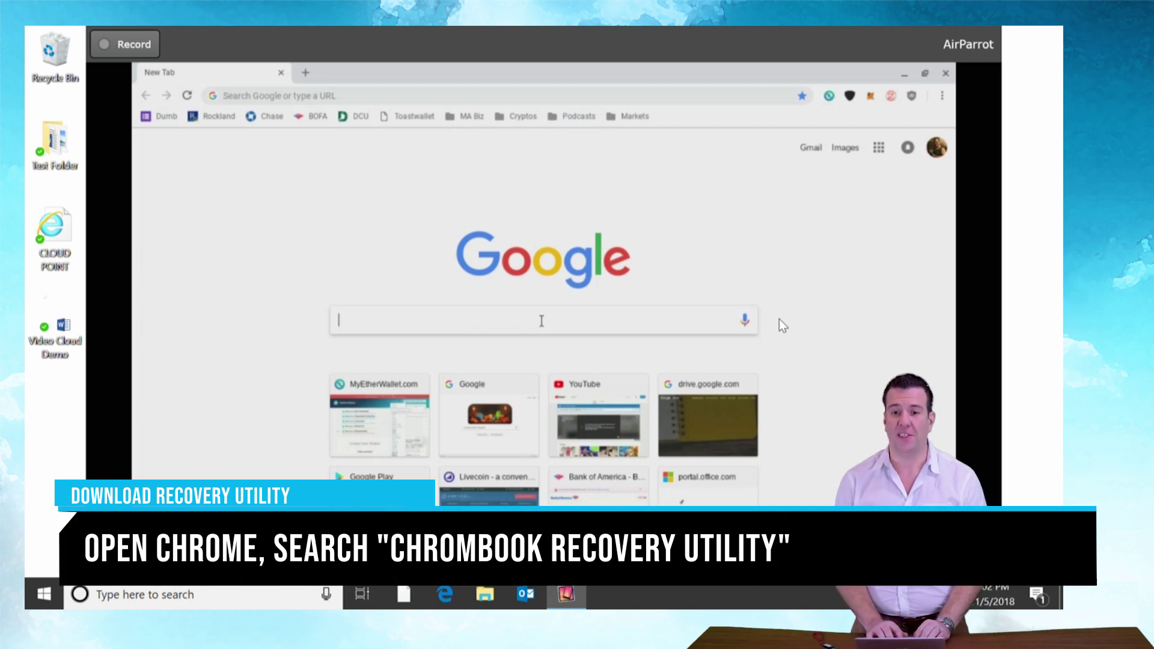
type("chrom bo")
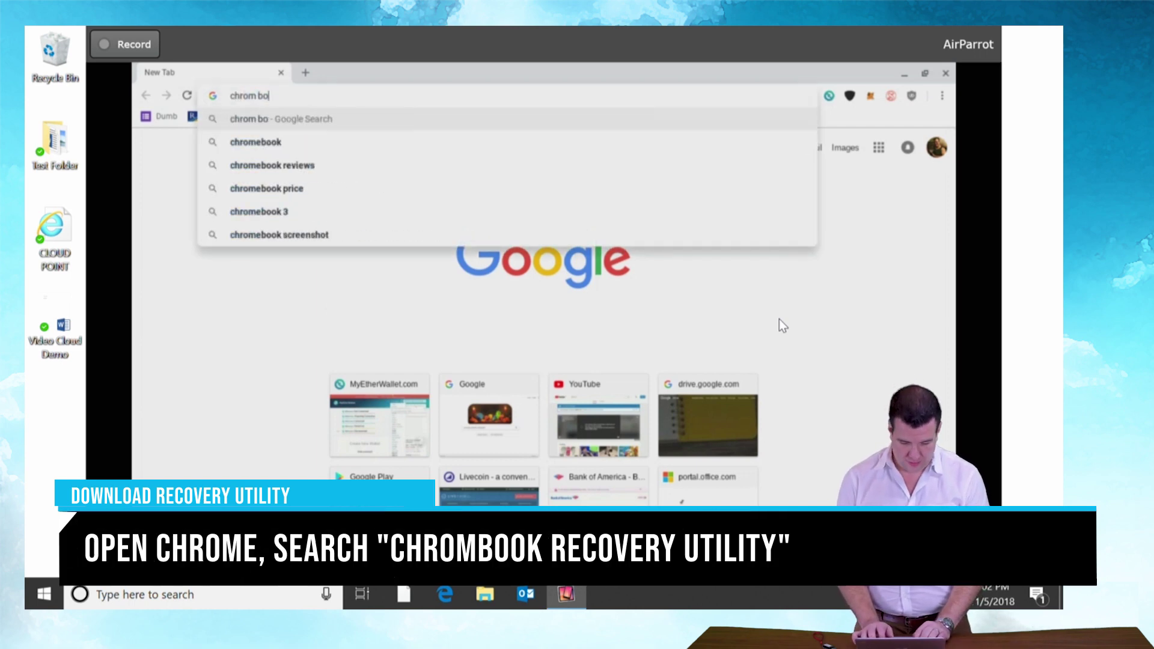
key("BackSpace")
key("BackSpace")
key("BackSpace")
type("ebook ")
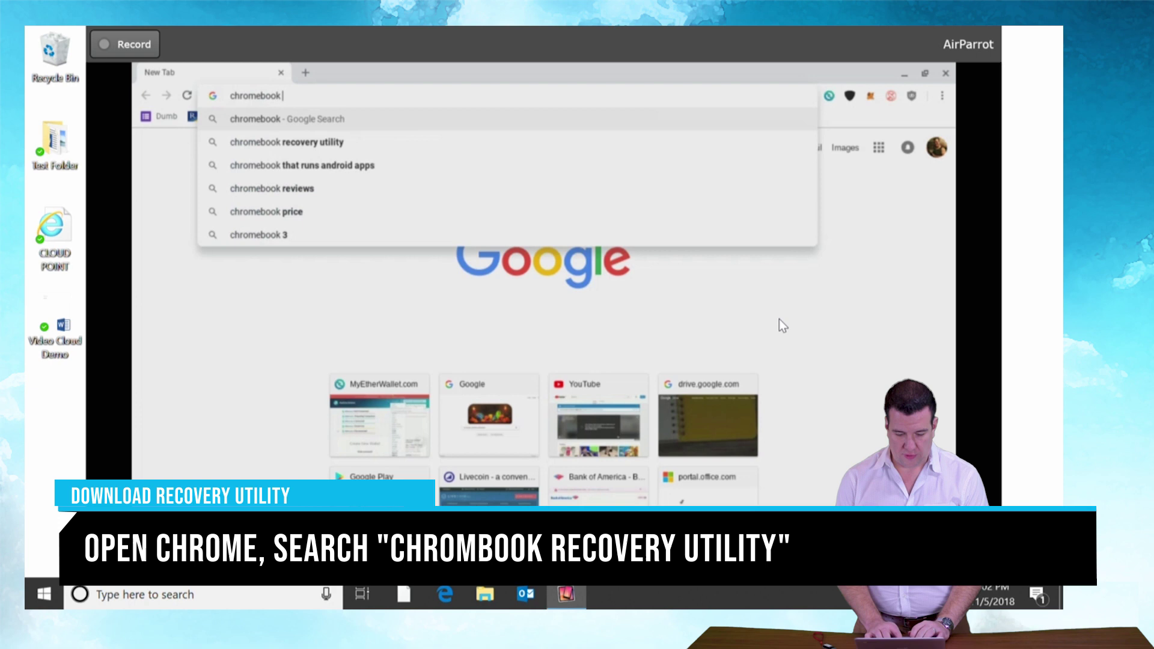
type("recovery+utility&oq=chromebook+recovery&aqs=chrome.0.69i59j69i57j35i39j0l3.4332j0j")
key("Return")
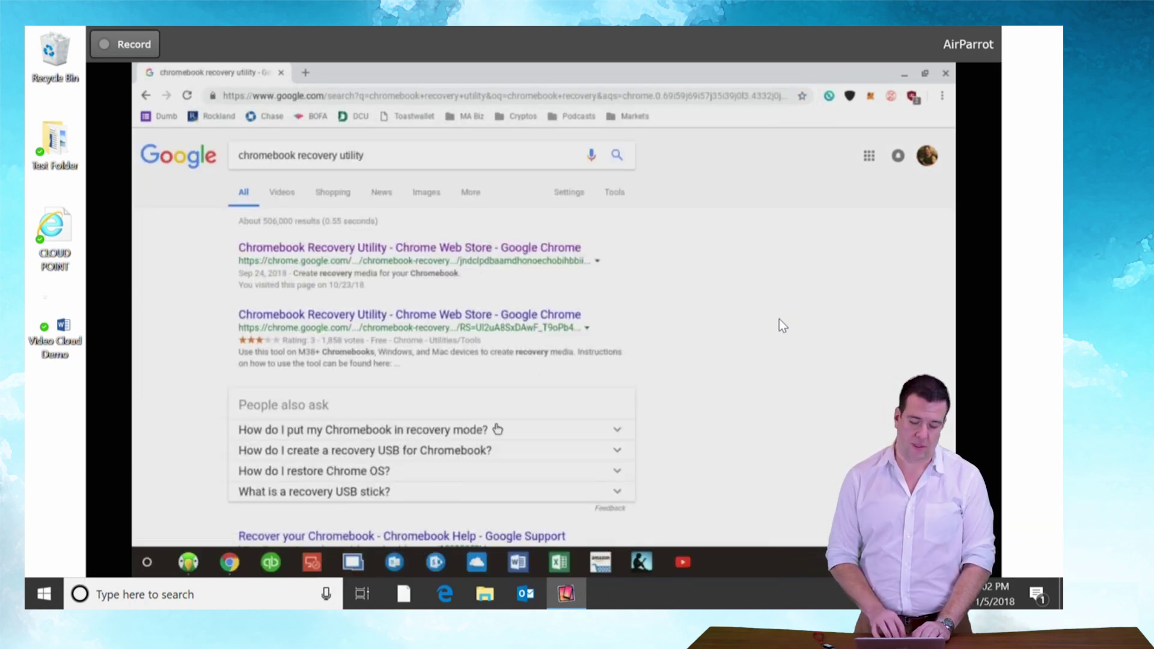
left_click(491, 246)
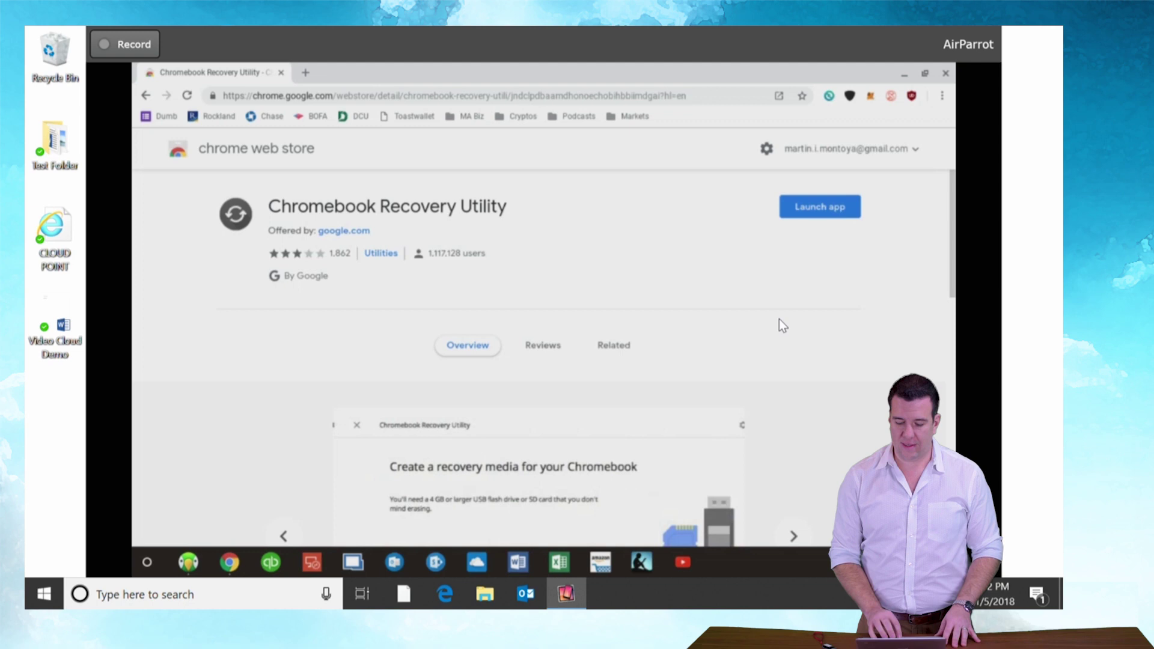
Step: Launch the Chromebook Recovery Utility app from its store page and close the Chrome window
left_click(832, 205)
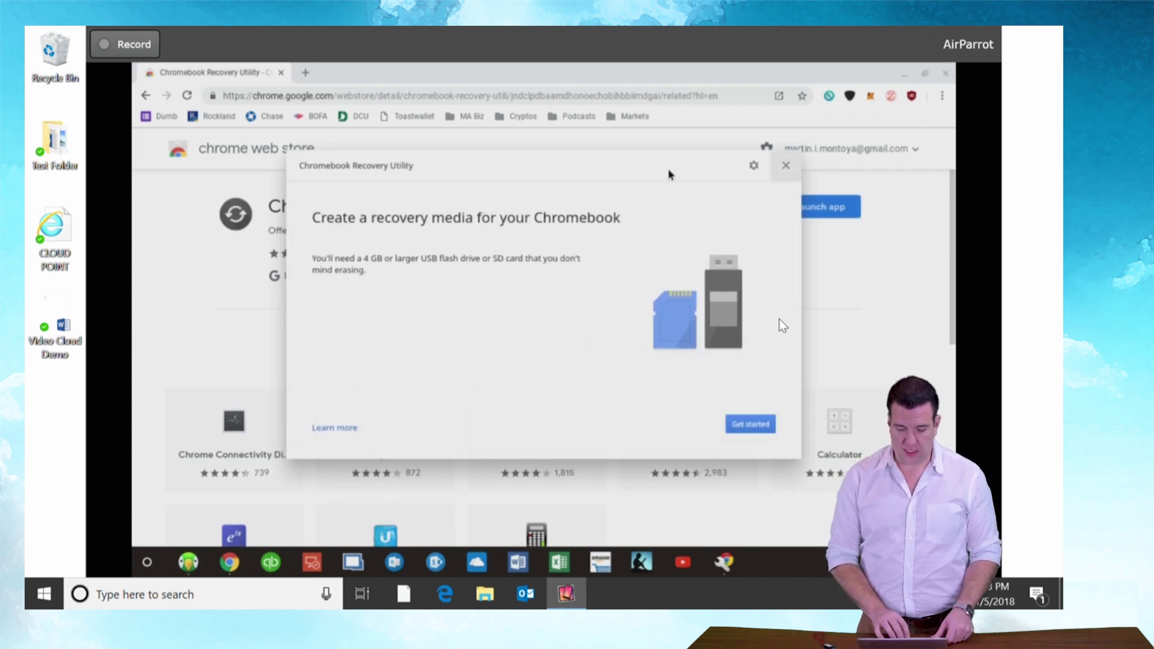
left_click(944, 72)
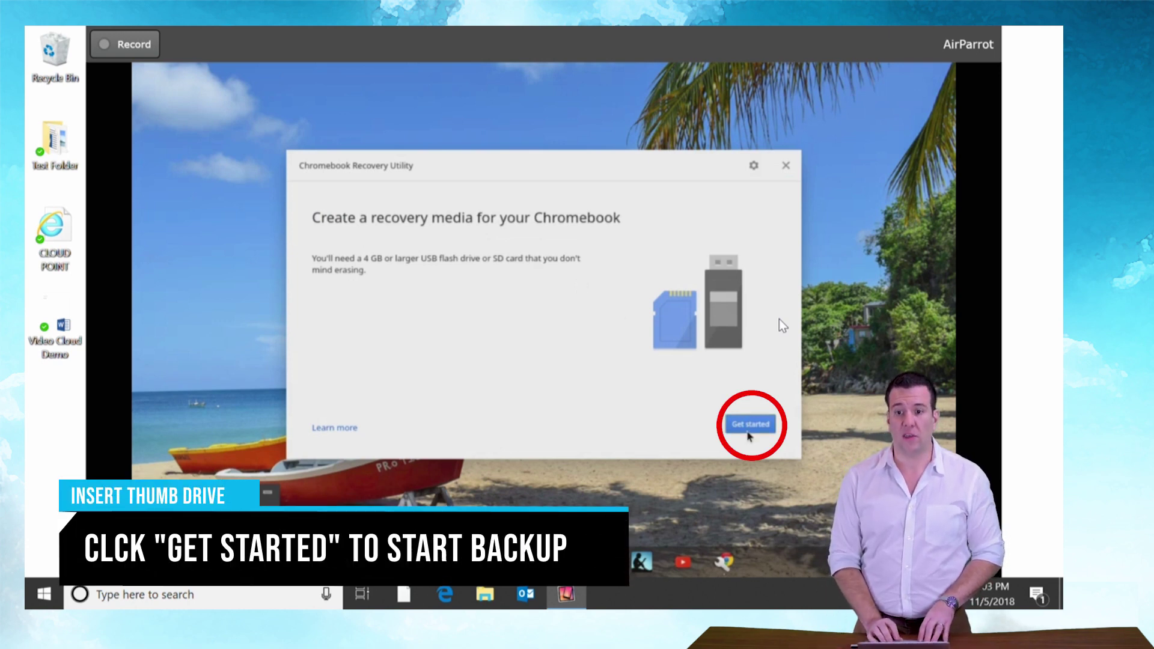
Step: Begin creating recovery media and switch to picking the Chromebook model from a list
left_click(748, 429)
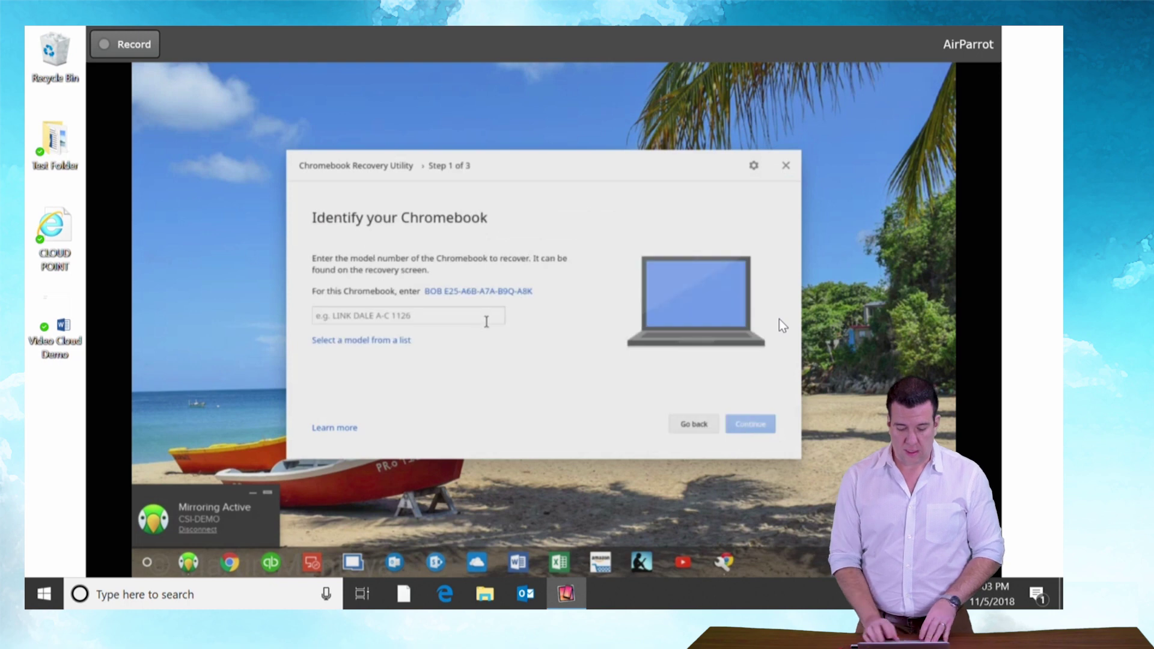
left_click(487, 321)
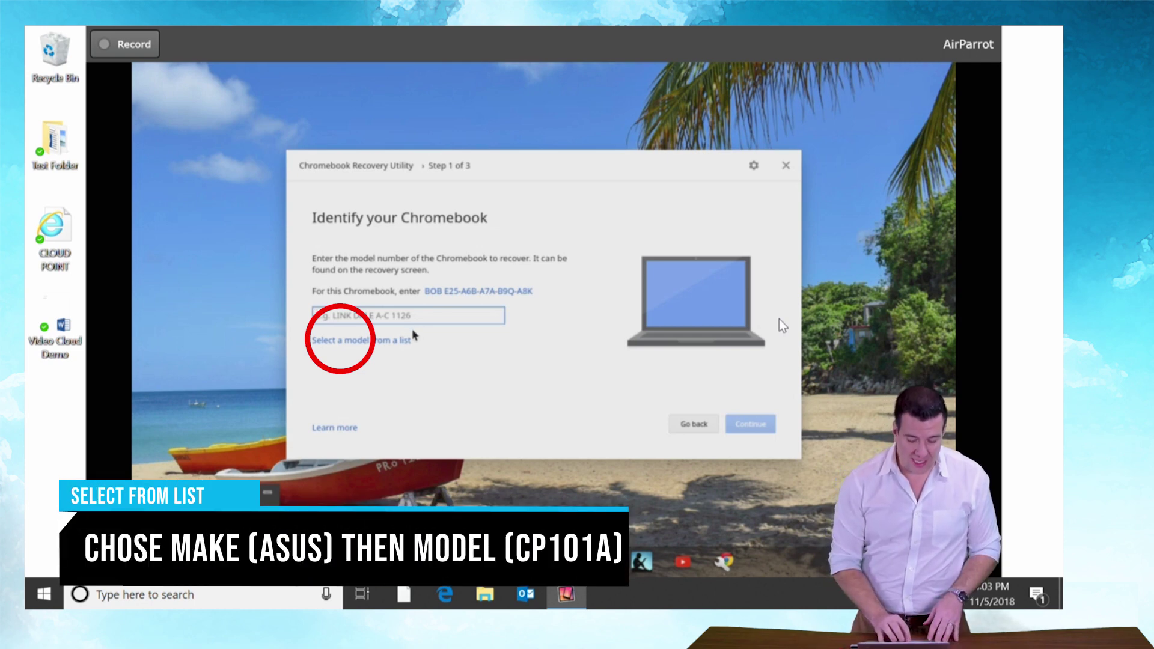
left_click(402, 340)
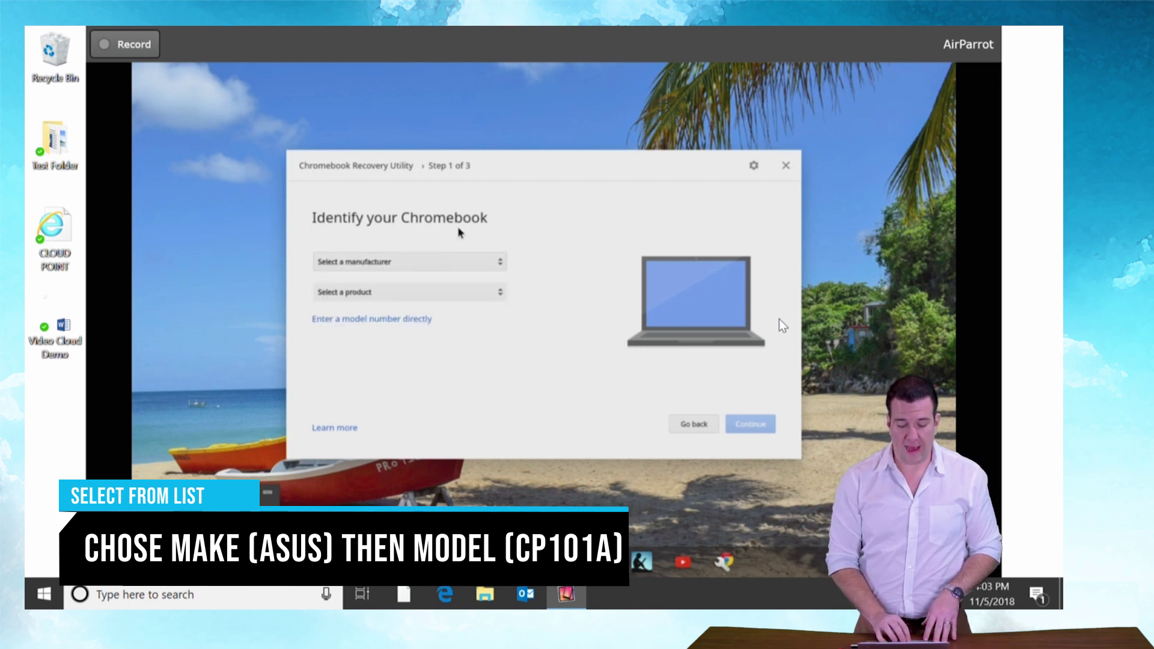
Step: Choose ASUS as manufacturer and ASUS Chromebook Flip C101PA as the product
left_click(443, 262)
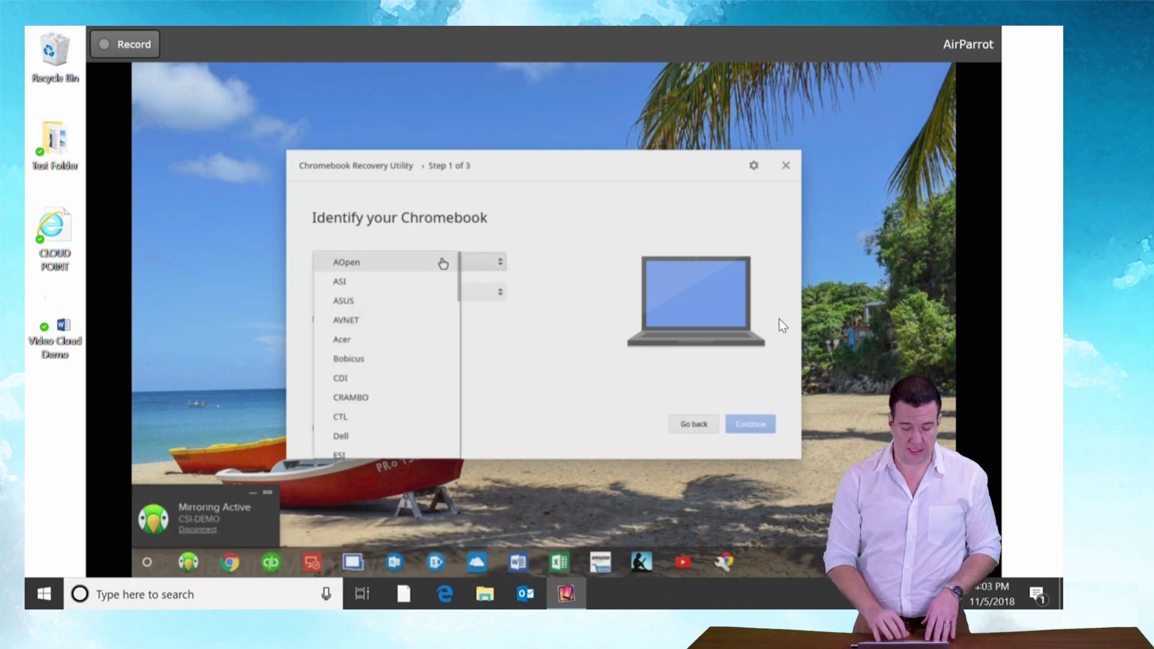
left_click(409, 301)
left_click(406, 295)
scroll(476, 359, "down", 2)
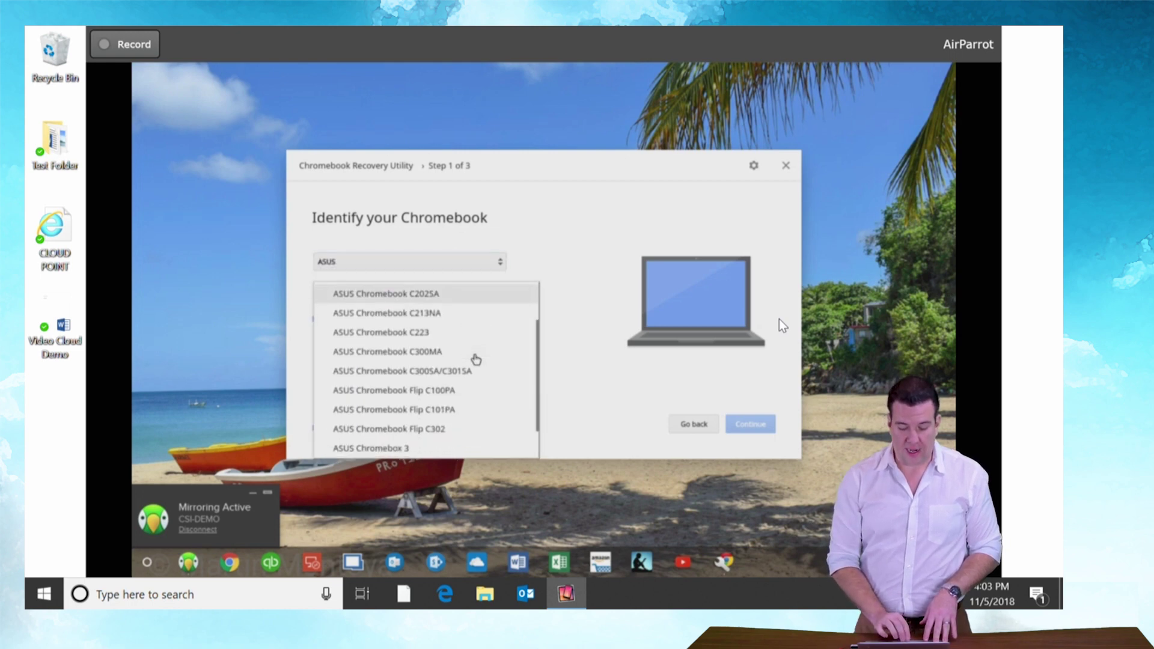
scroll(475, 359, "down", 1)
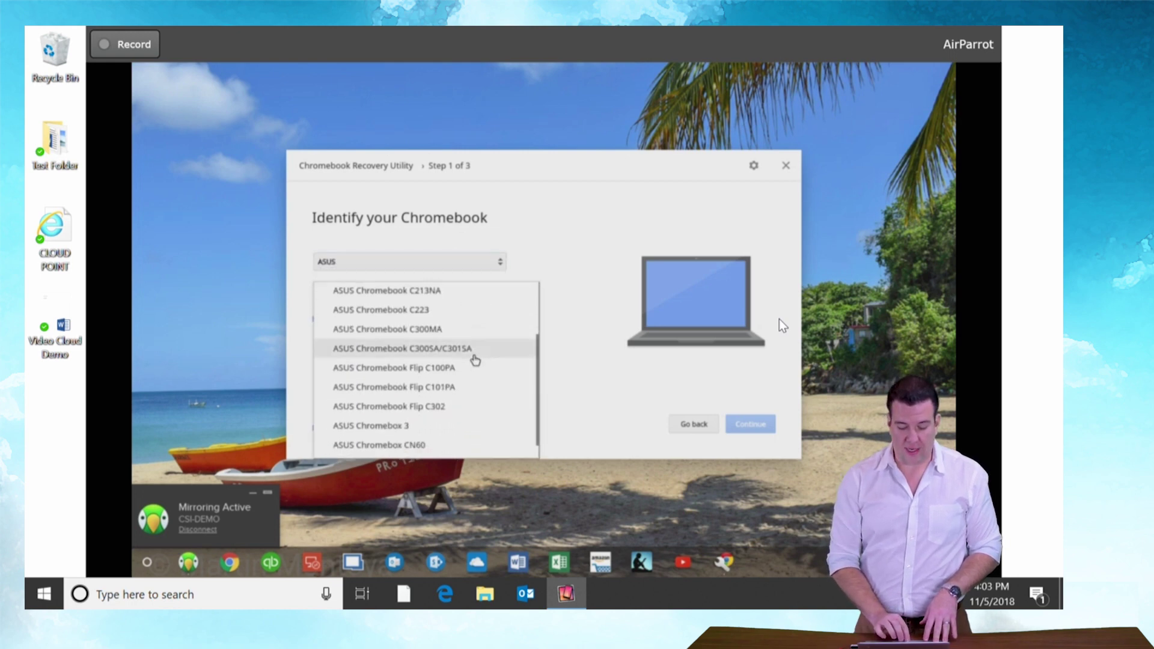
left_click(442, 387)
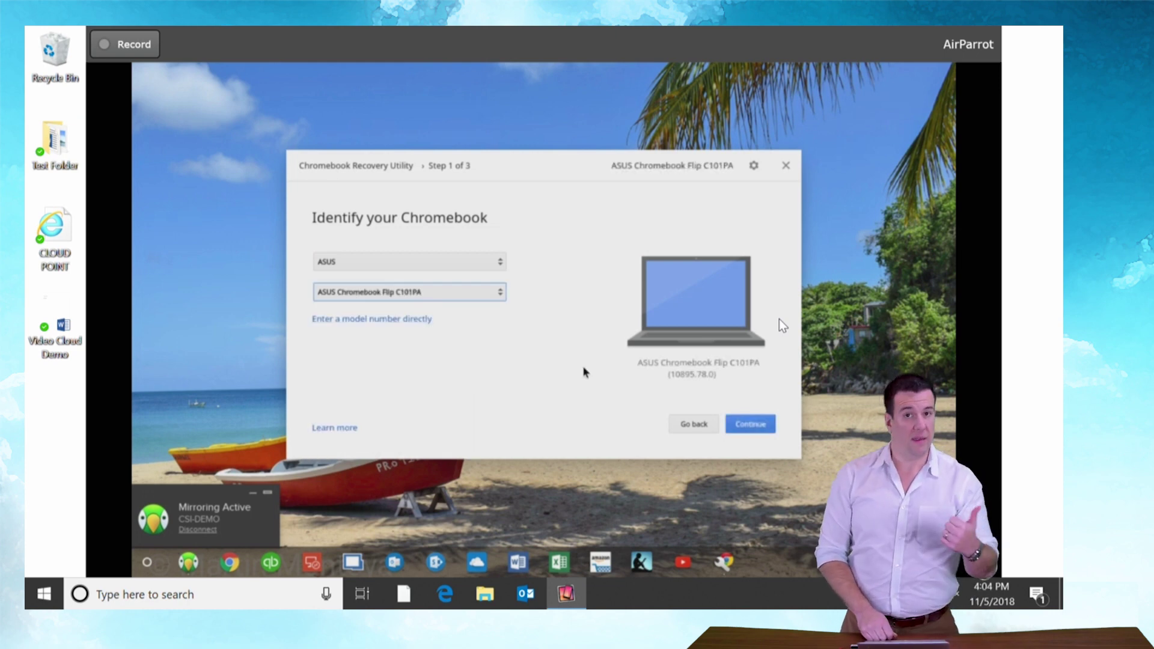
left_click(583, 371)
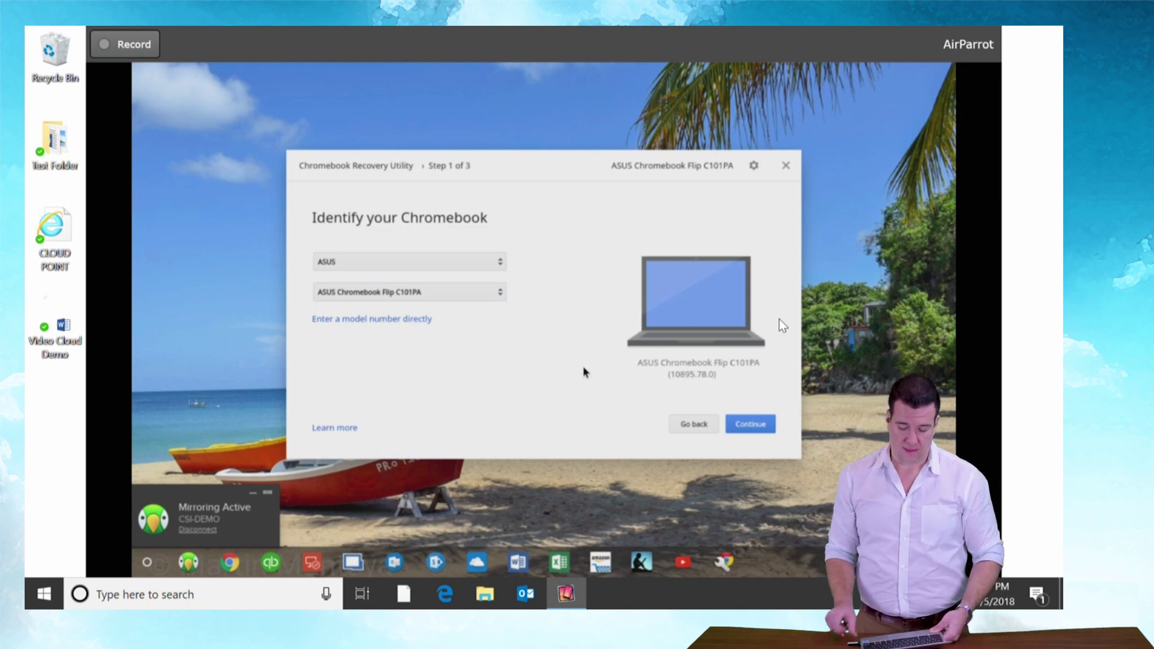
Step: Select the Innostor Technology Corporation 15.0 GB drive as recovery media and advance to Step 3
left_click(751, 424)
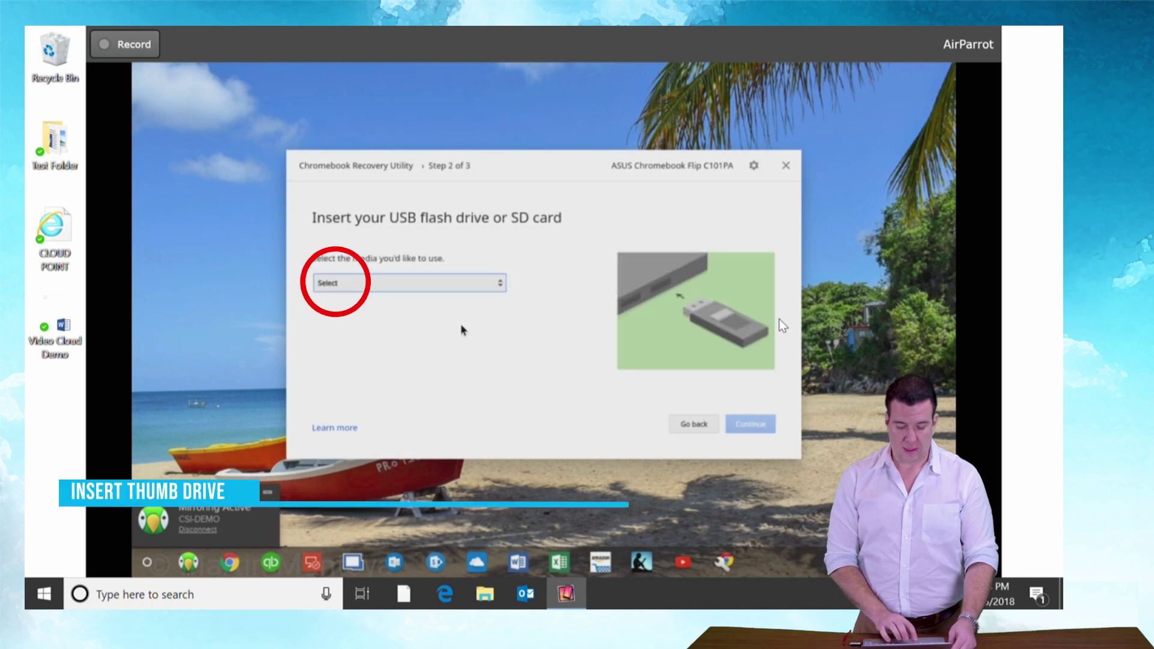
left_click(479, 290)
left_click(500, 238)
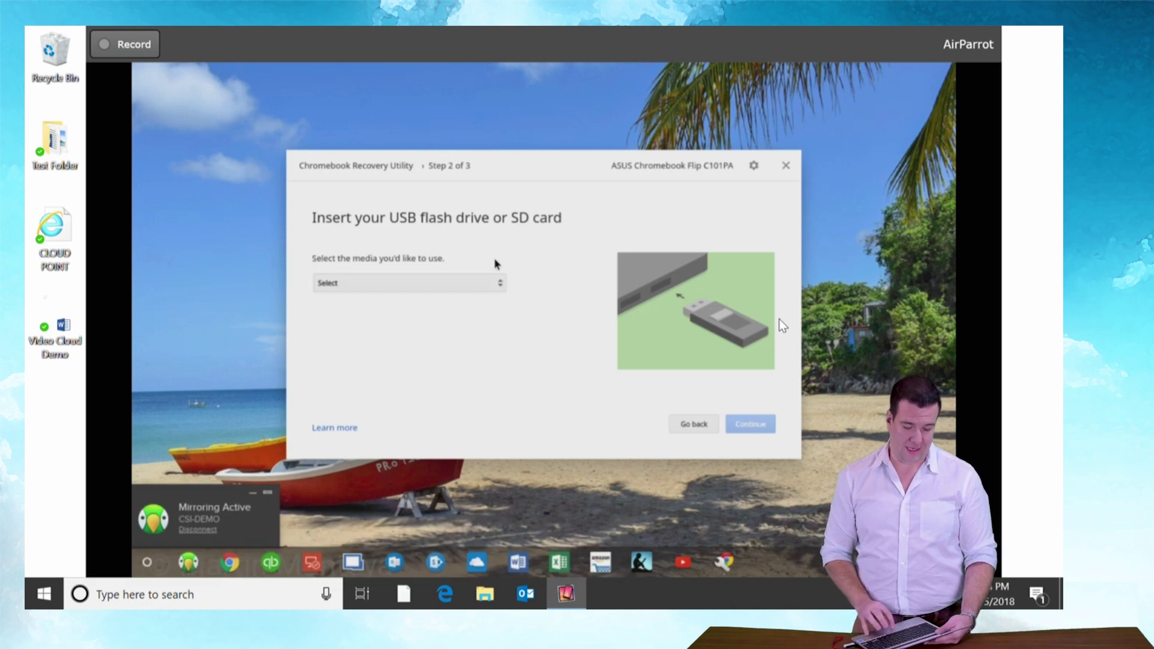
left_click(477, 292)
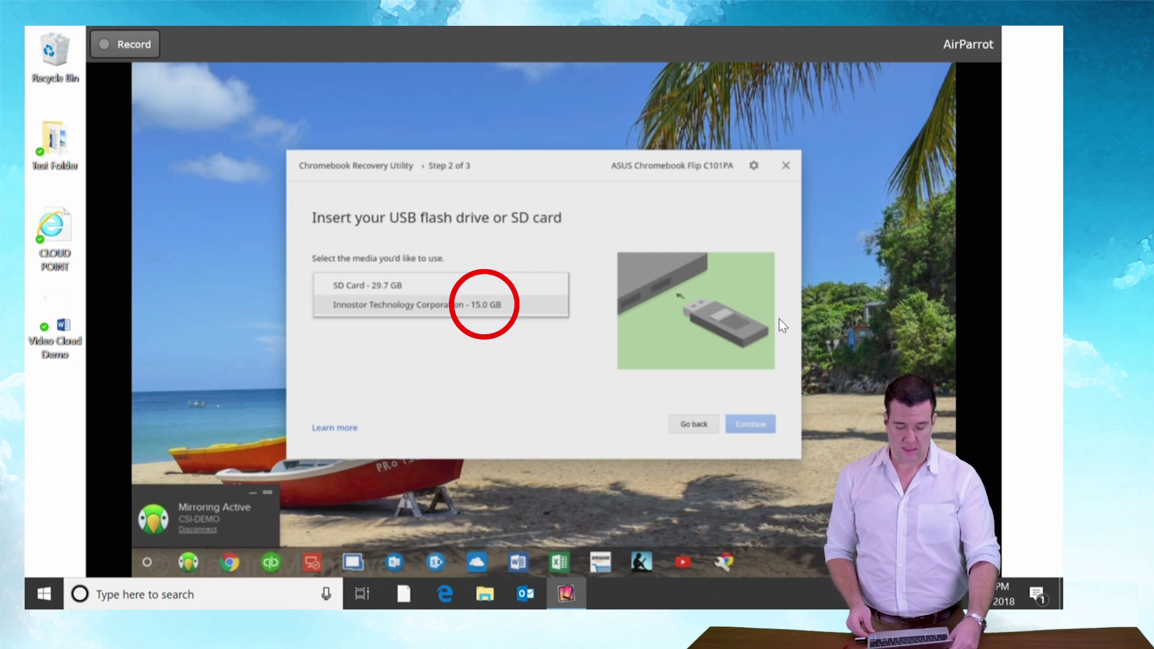
left_click(478, 307)
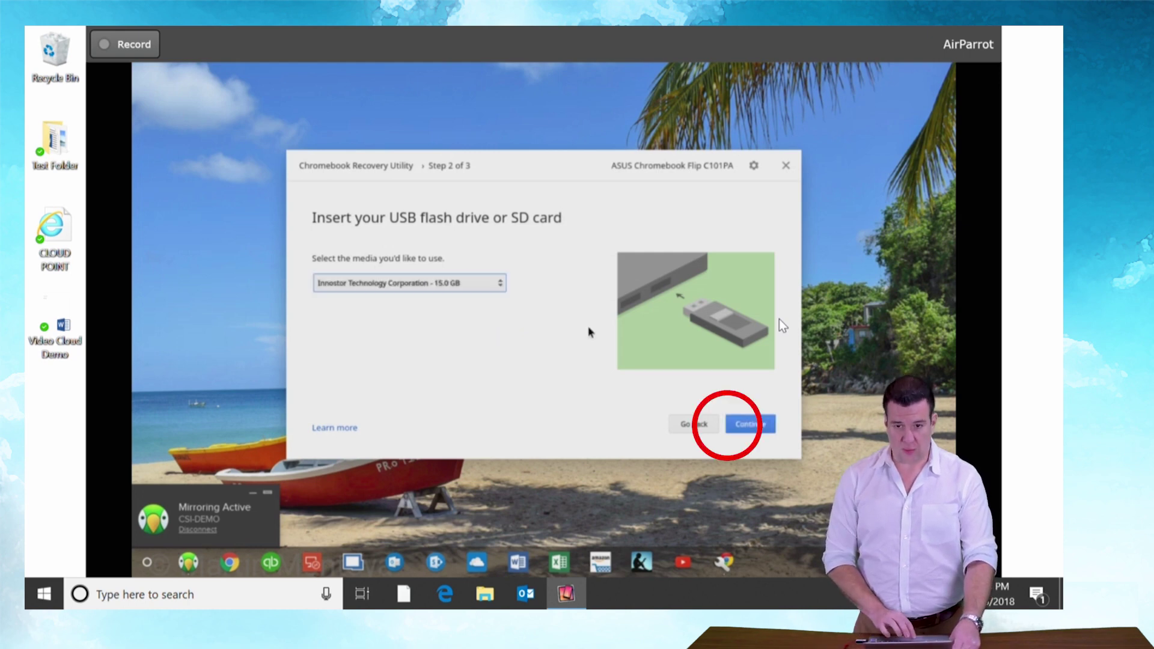
left_click(750, 425)
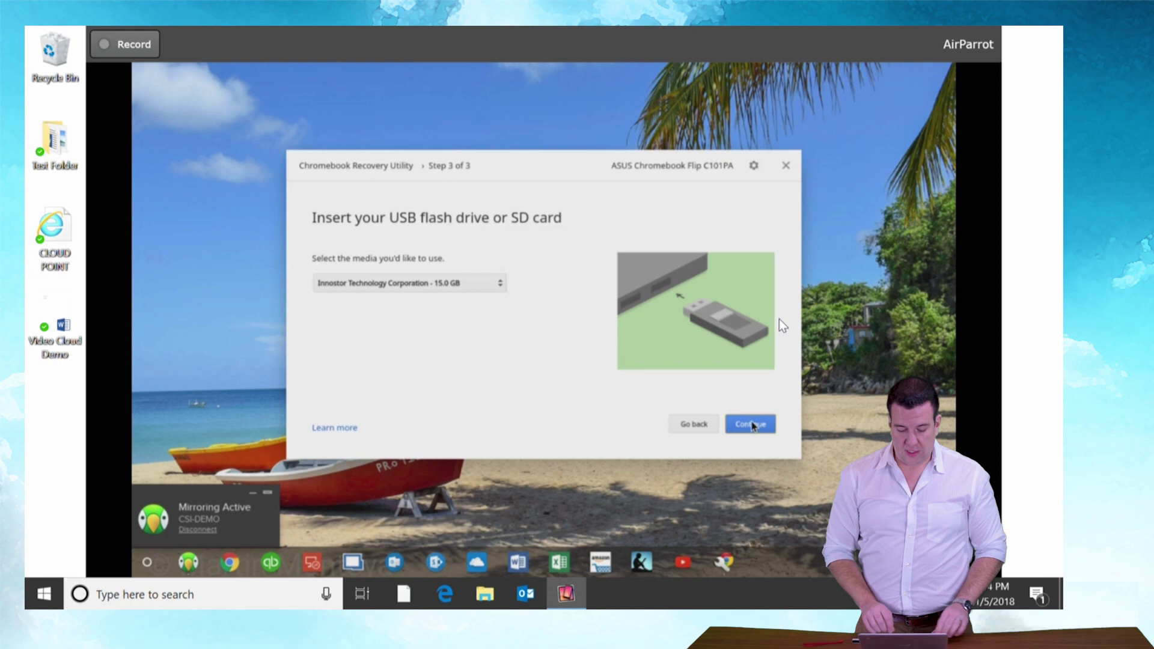
Step: Start downloading and writing the recovery image to the Innostor flash drive
left_click(751, 424)
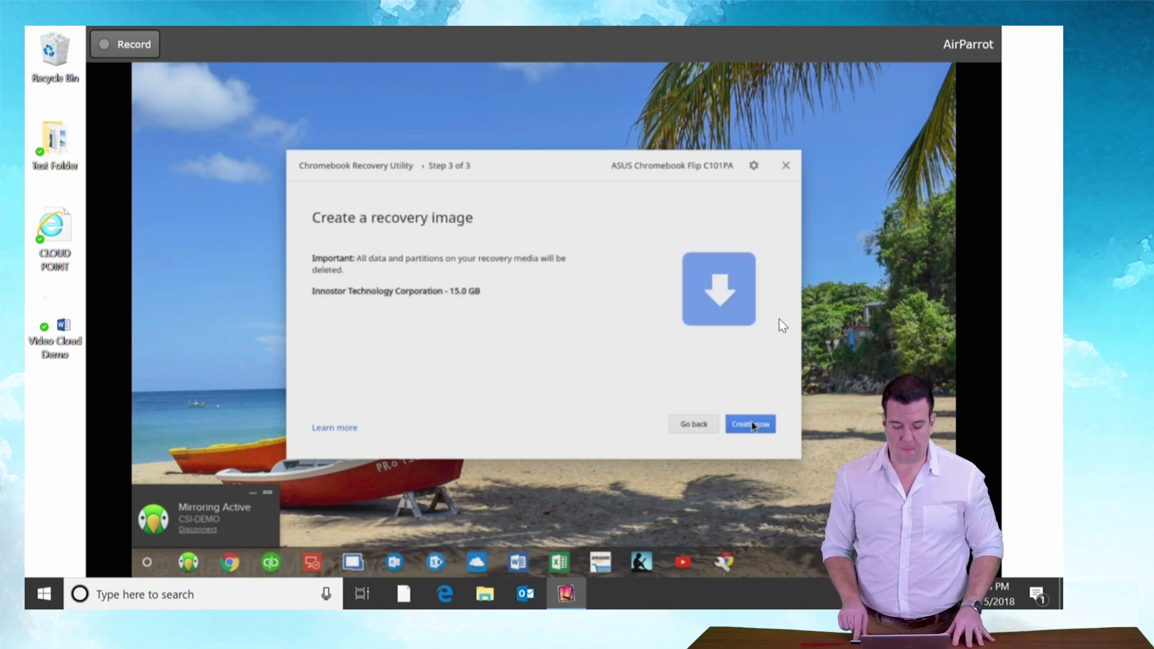
left_click(751, 424)
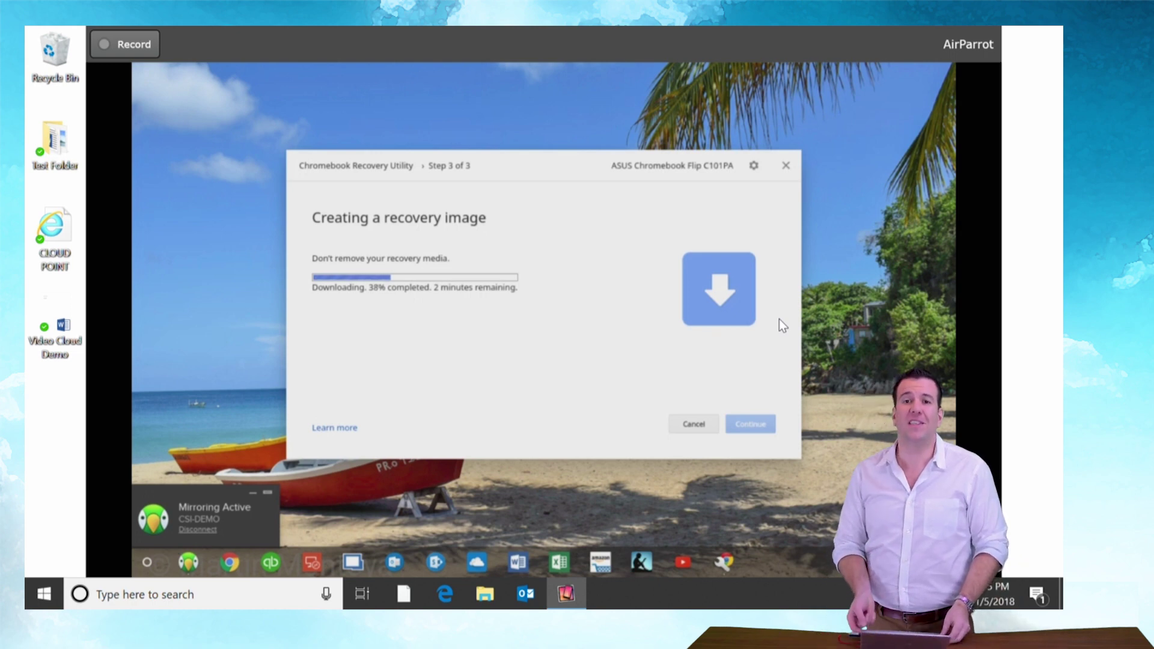
key("XF86AudioRaiseVolume")
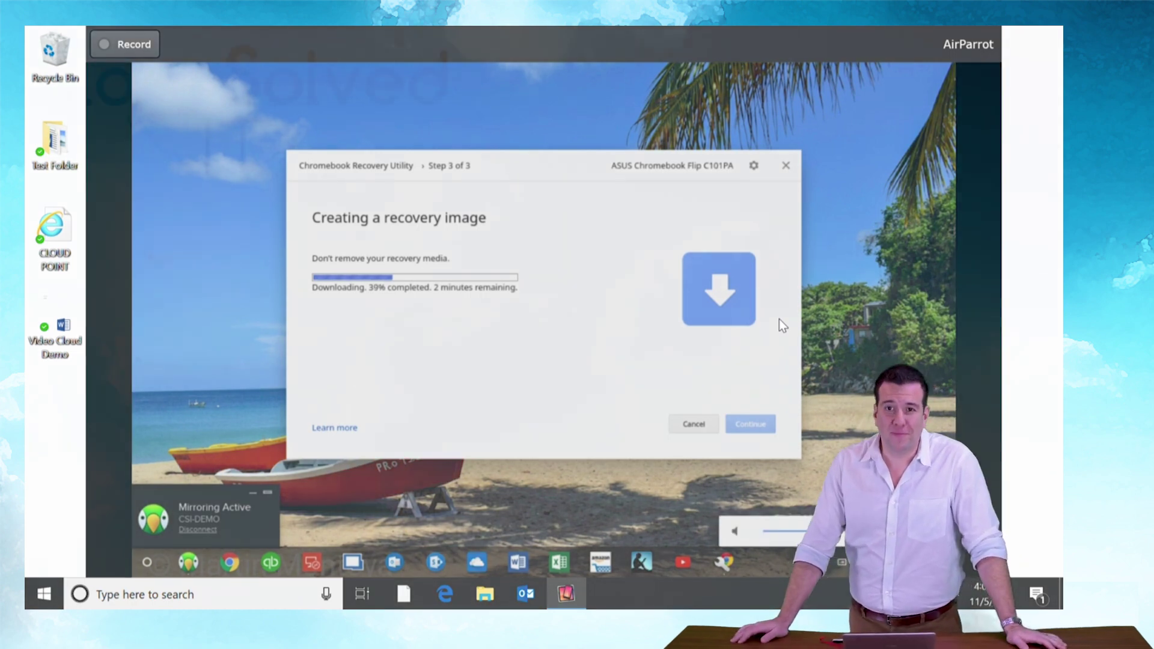